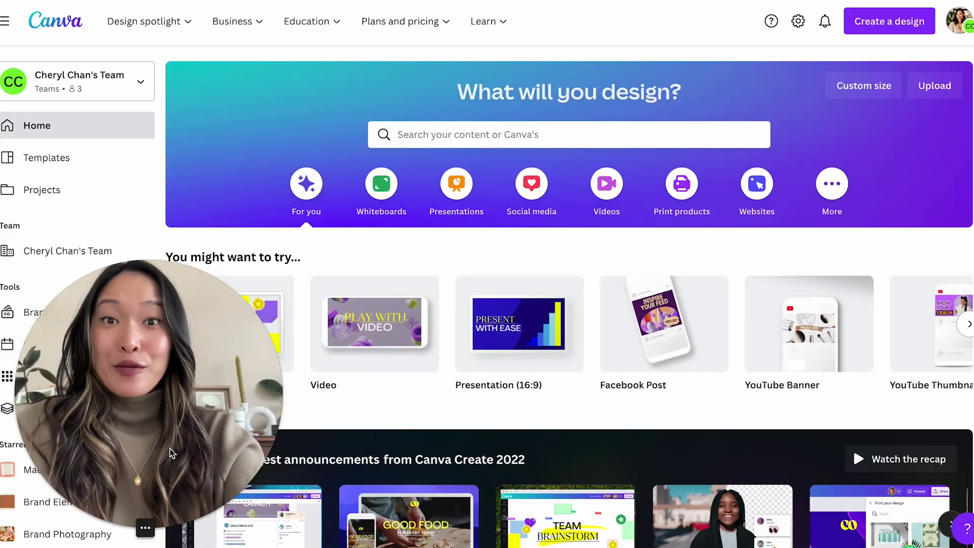
Step: Start a blank 1280 × 720 px YouTube Thumbnail design found by searching 'youtube thumbnail'
click(123, 530)
drag(71, 470, 163, 468)
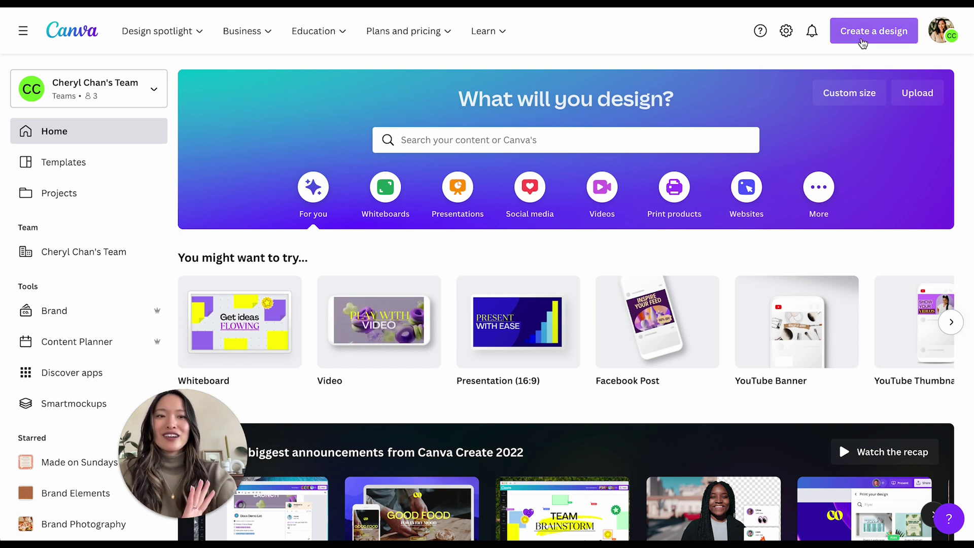
click(863, 33)
text(youtube thumbnail)
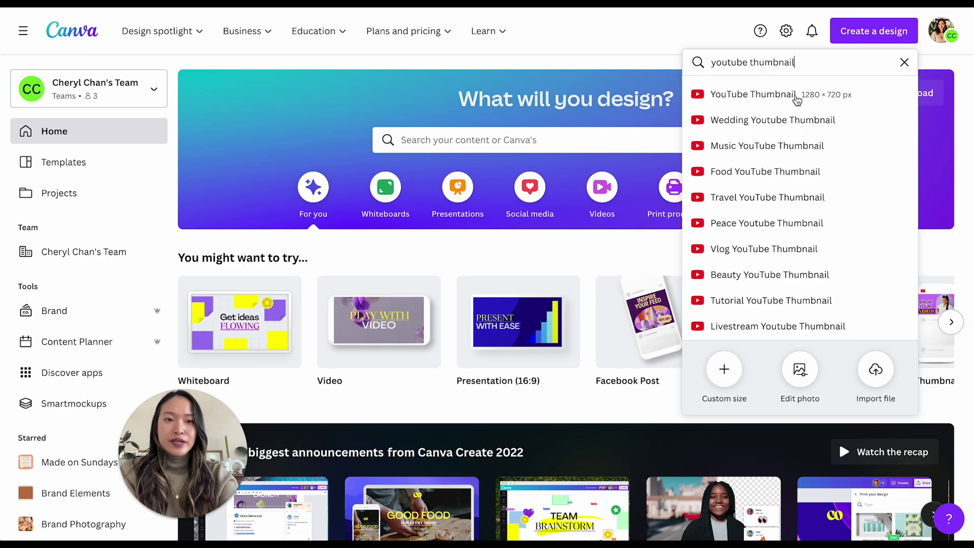
click(795, 97)
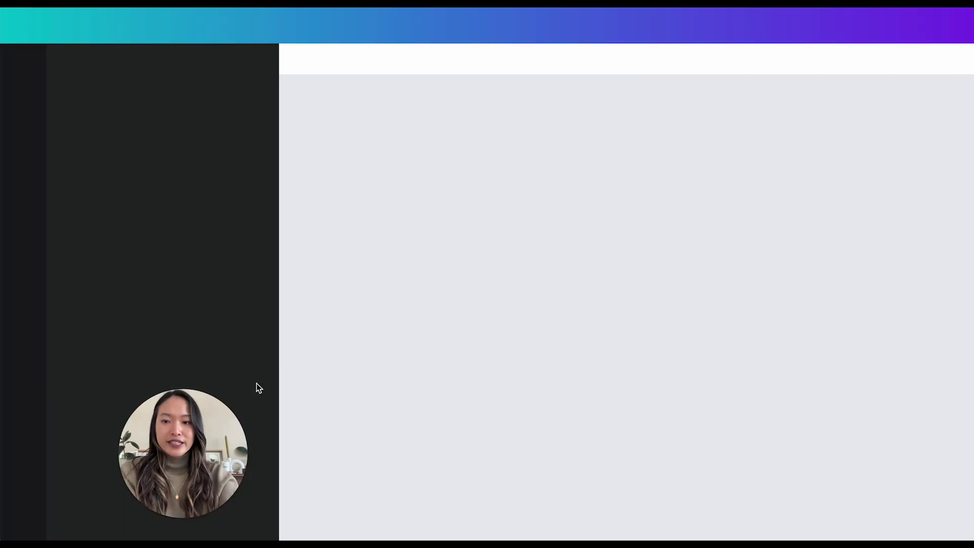
drag(171, 456, 893, 496)
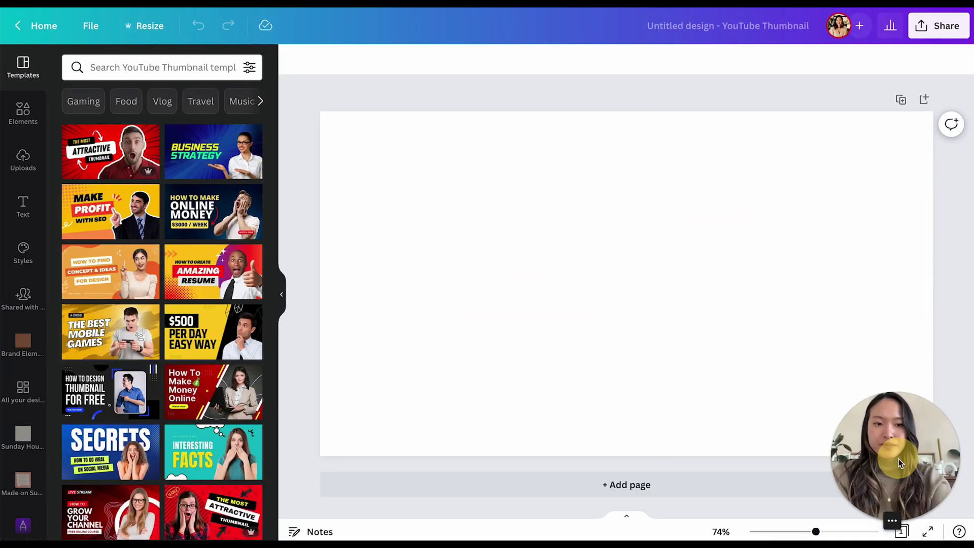
Step: Add the uploaded photo of the smiling woman in front of plants to the page
click(282, 294)
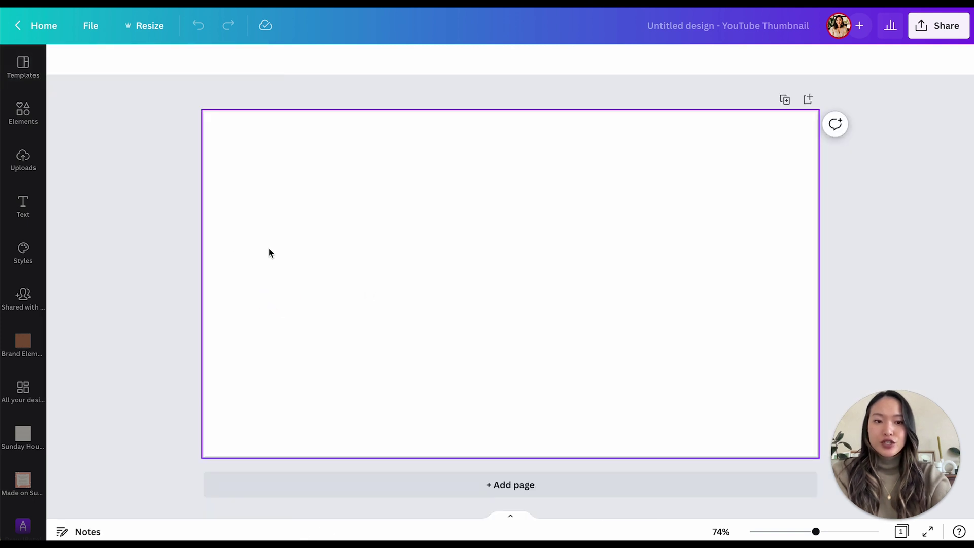
click(23, 160)
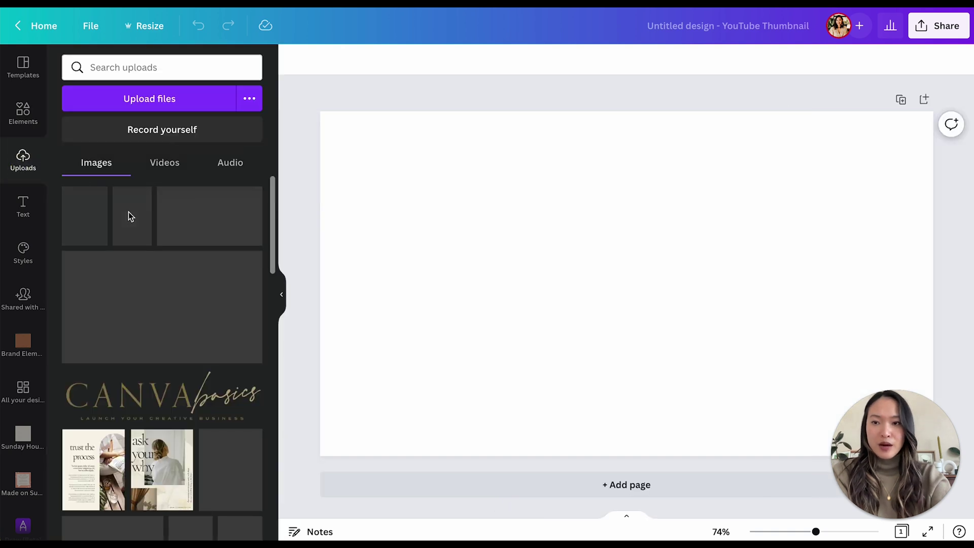
scroll(181, 326, down, 2)
scroll(181, 325, down, 15)
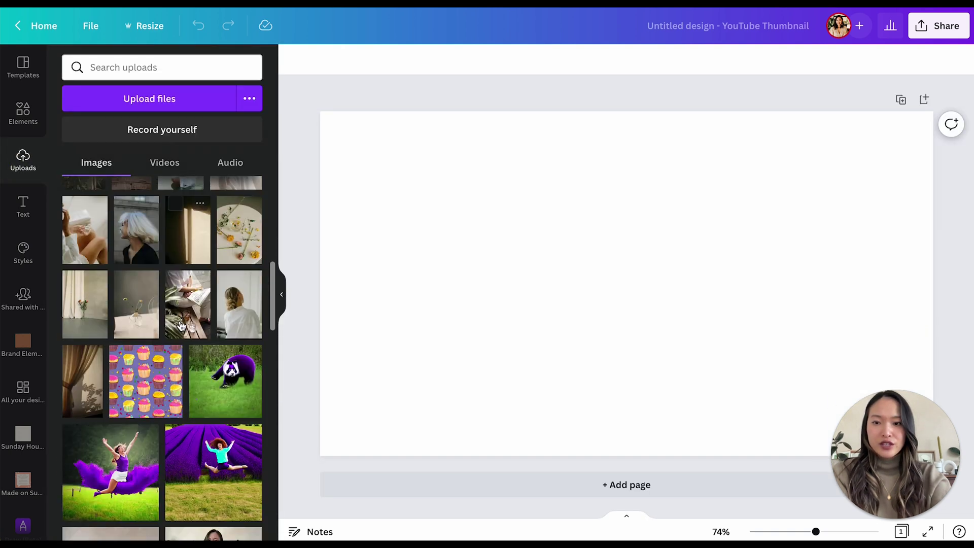
scroll(221, 347, down, 2)
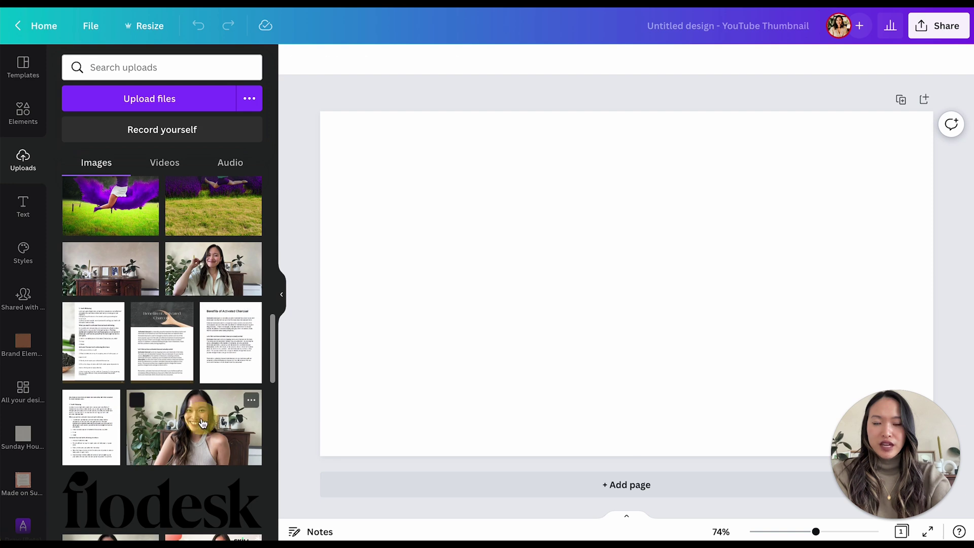
click(191, 424)
click(282, 299)
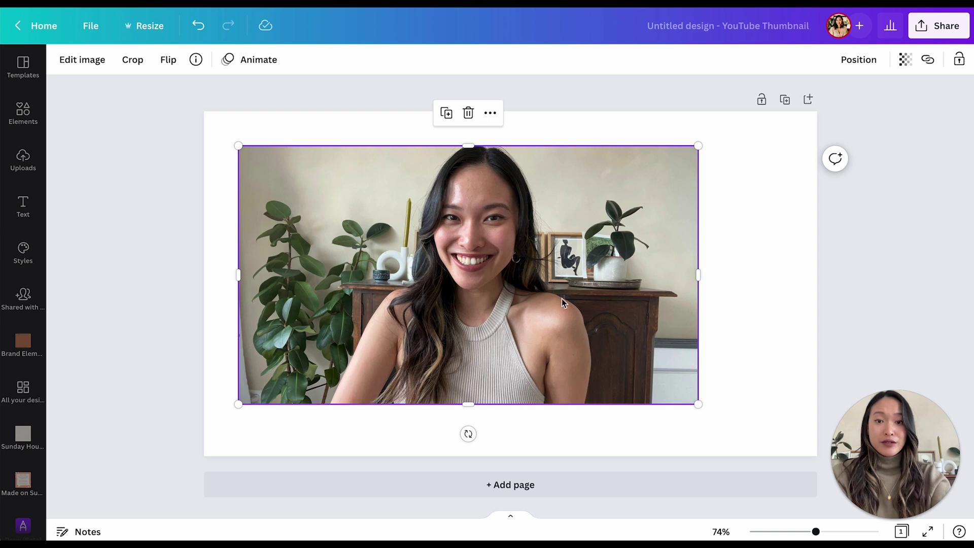
Step: Duplicate the photo and enlarge the back copy to fill the page from its top-left corner
click(725, 256)
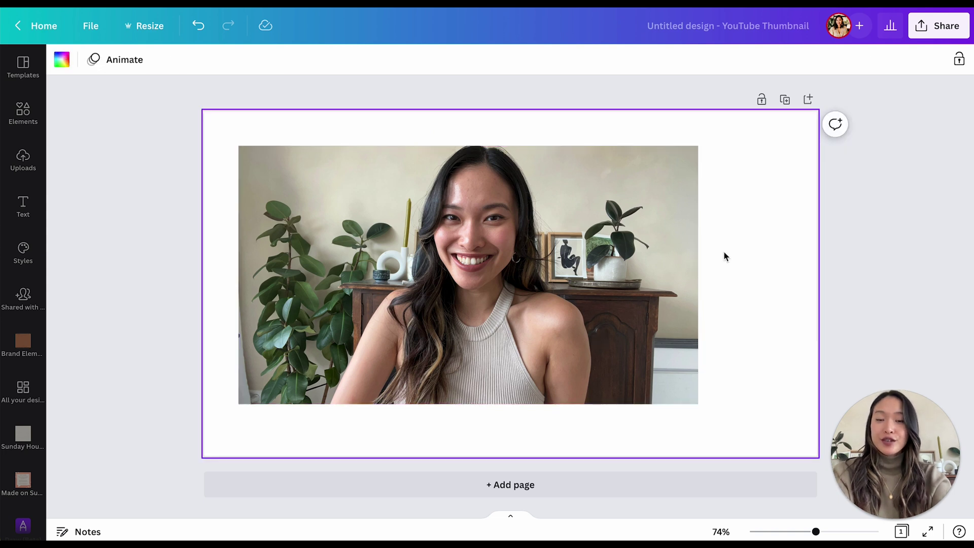
drag(446, 264, 433, 255)
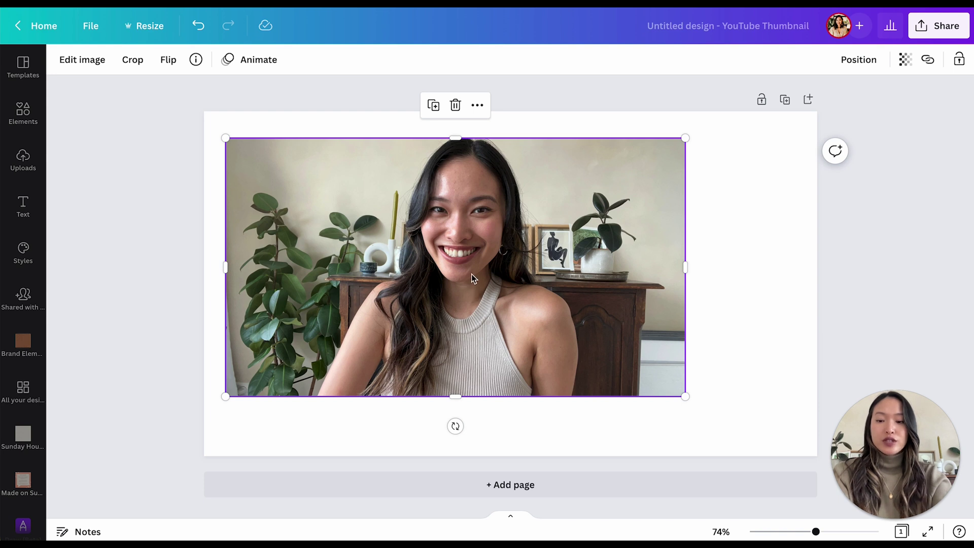
drag(441, 285, 559, 321)
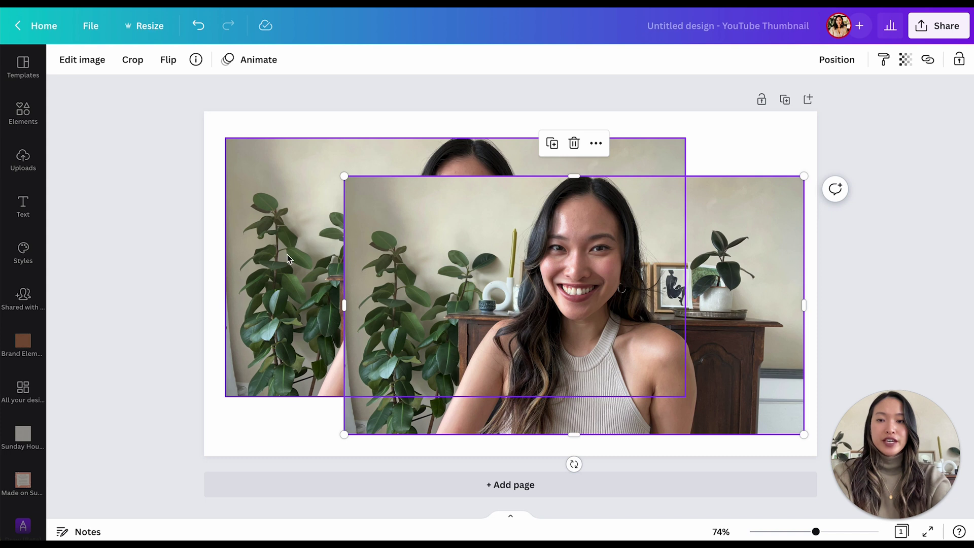
drag(287, 254, 266, 228)
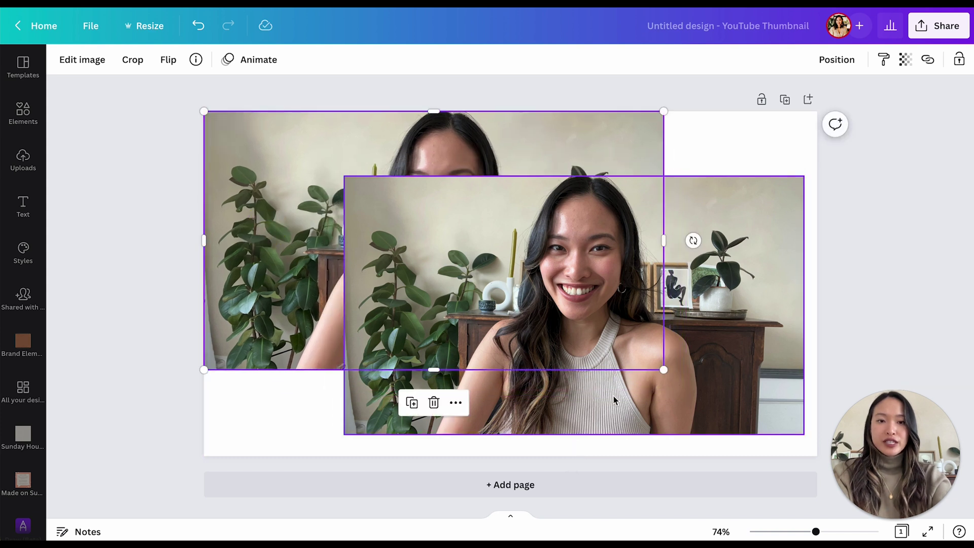
drag(663, 370, 814, 467)
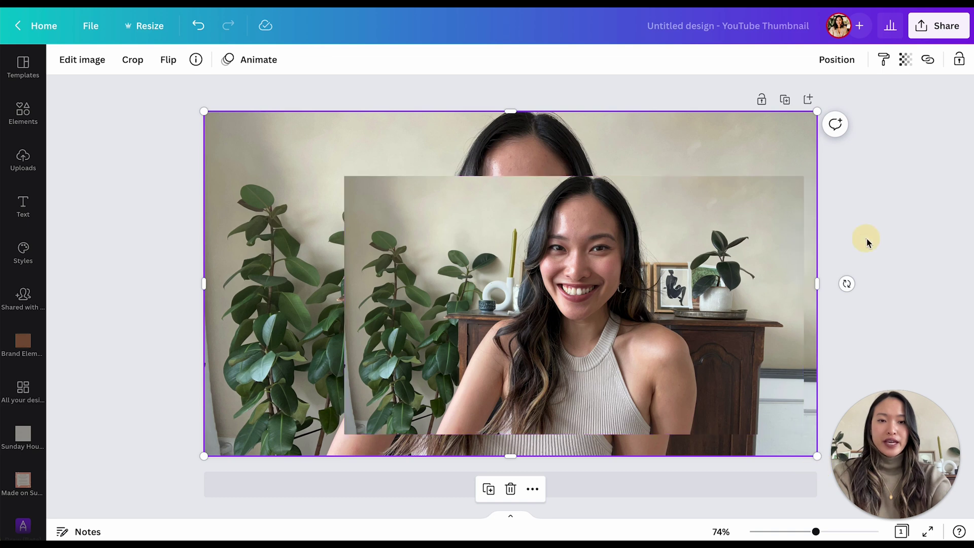
Step: Move the front copy to the page's top edge and enlarge it to cover the page
click(616, 306)
drag(615, 306, 447, 348)
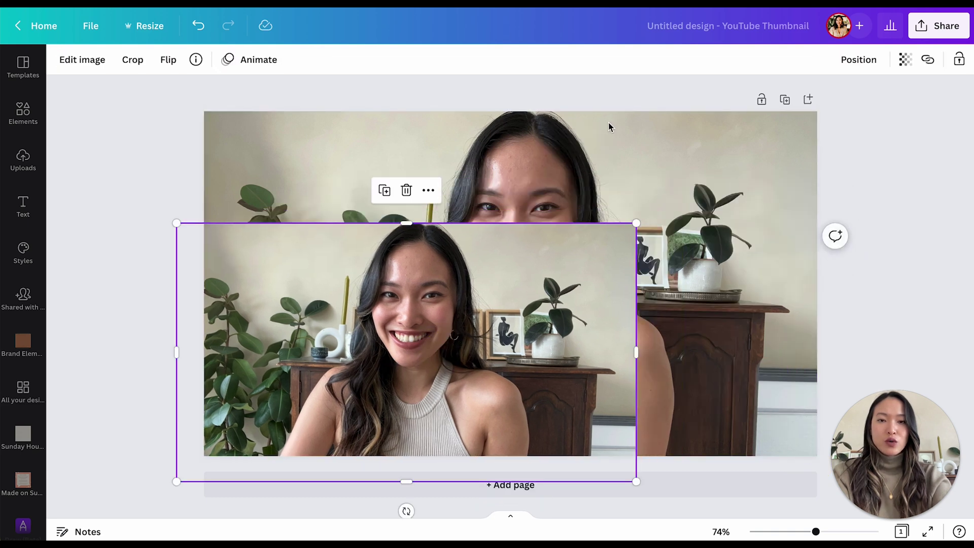
drag(488, 342, 527, 229)
drag(677, 370, 813, 450)
mouse_move(707, 398)
mouse_down()
mouse_move(698, 394)
mouse_move(707, 396)
mouse_up()
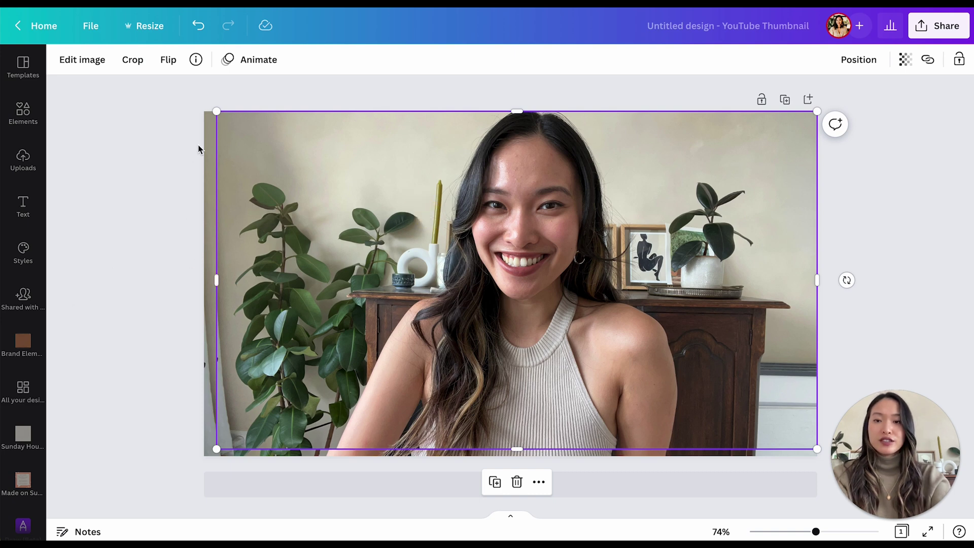
Step: Apply Background Remover to the front photo from Edit image
click(89, 60)
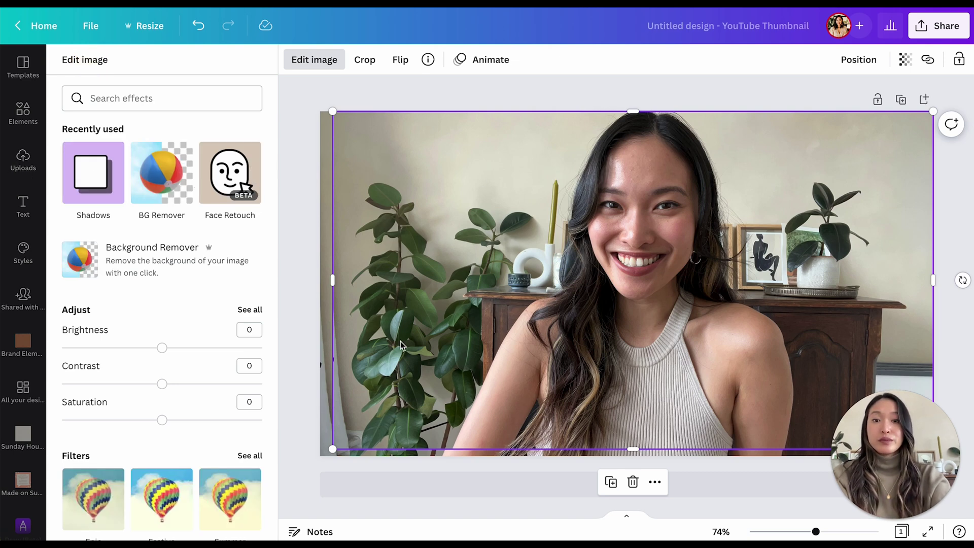
click(148, 253)
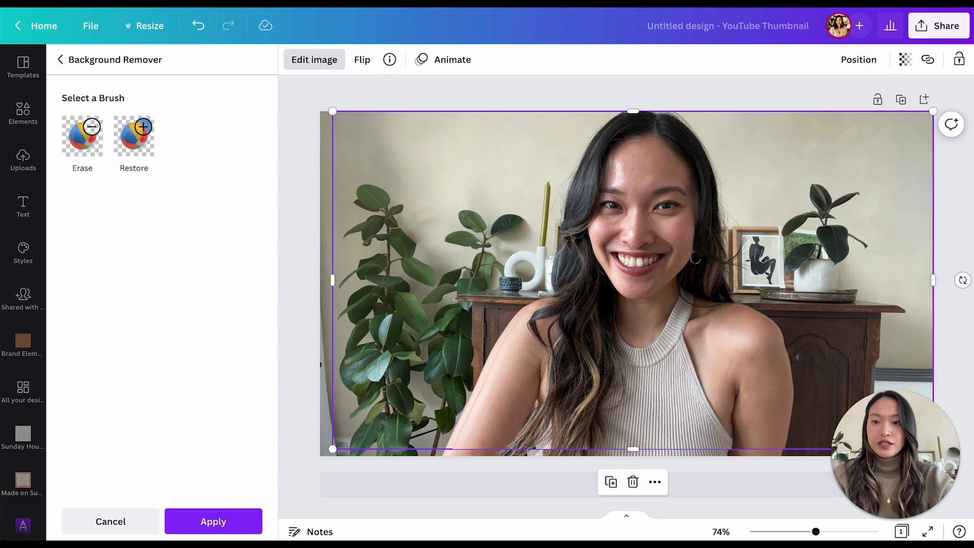
click(219, 523)
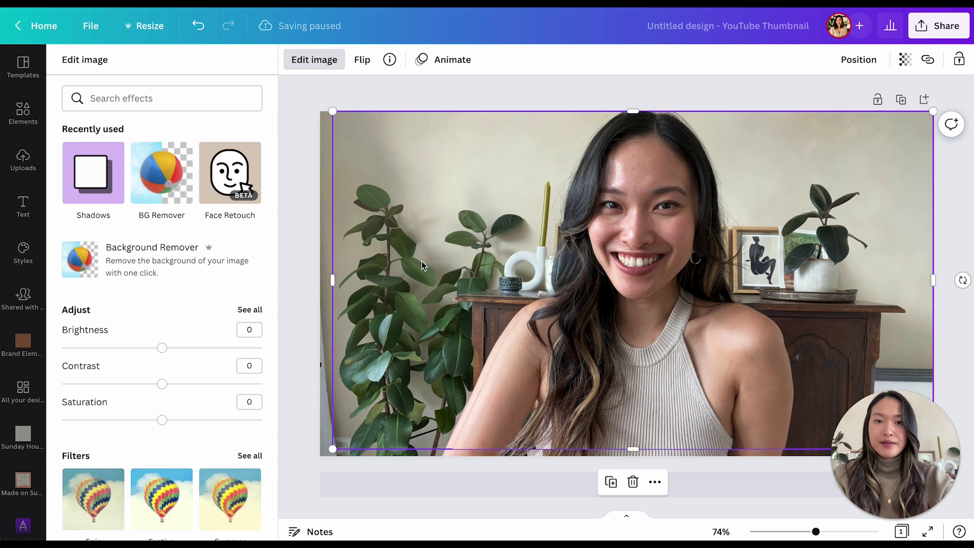
Step: Trim the cutout's sides to 774 × 720 and align it over the woman in the background
drag(629, 261, 616, 264)
drag(322, 284, 431, 284)
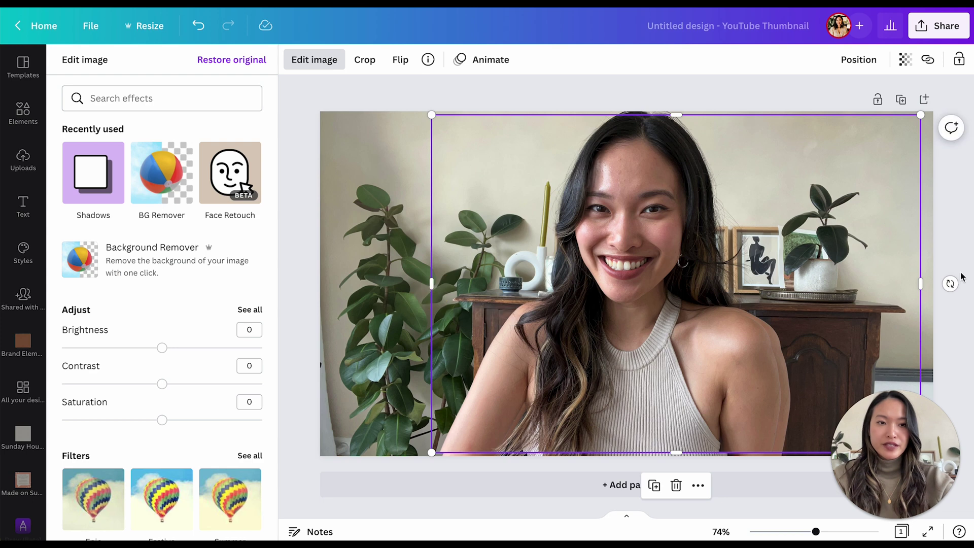
drag(921, 286, 795, 283)
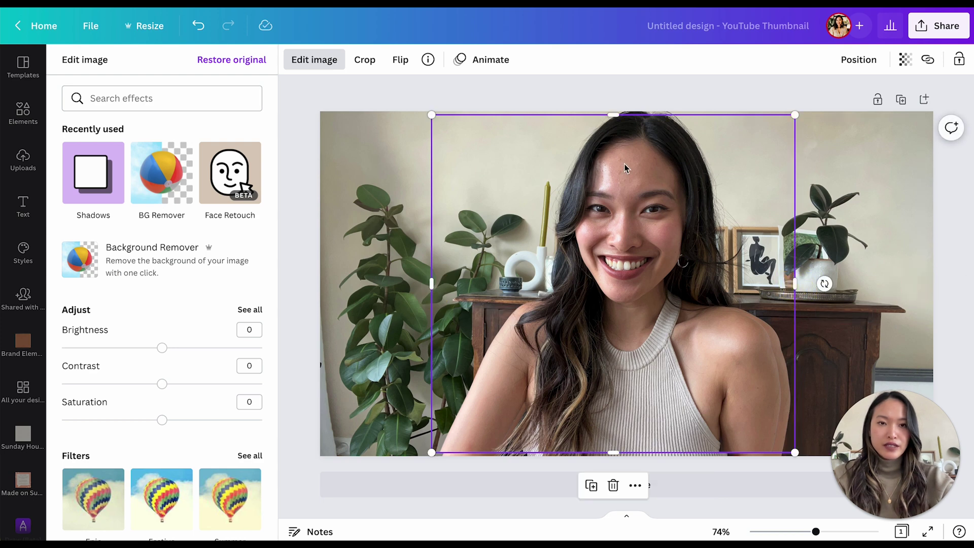
drag(643, 211, 777, 215)
drag(745, 265, 617, 259)
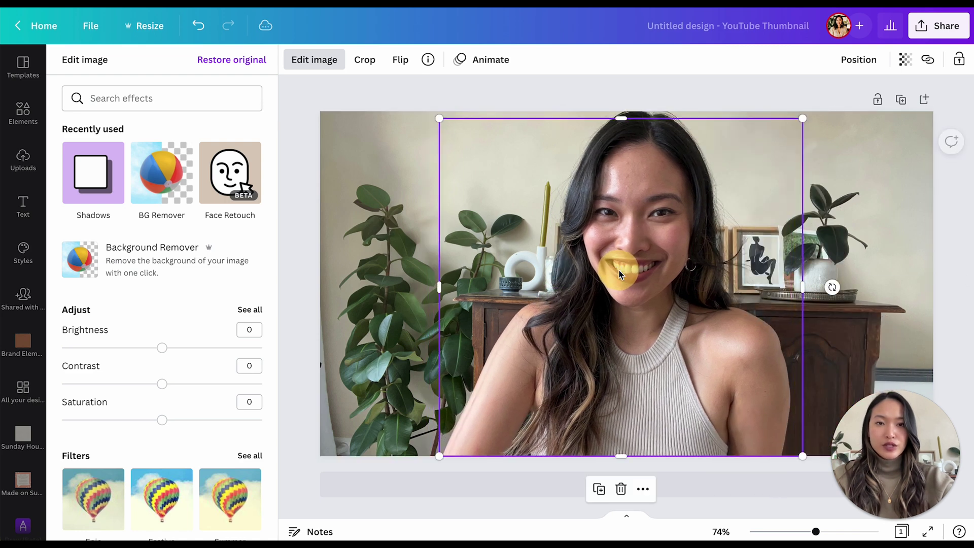
drag(803, 118, 809, 109)
drag(685, 228, 679, 229)
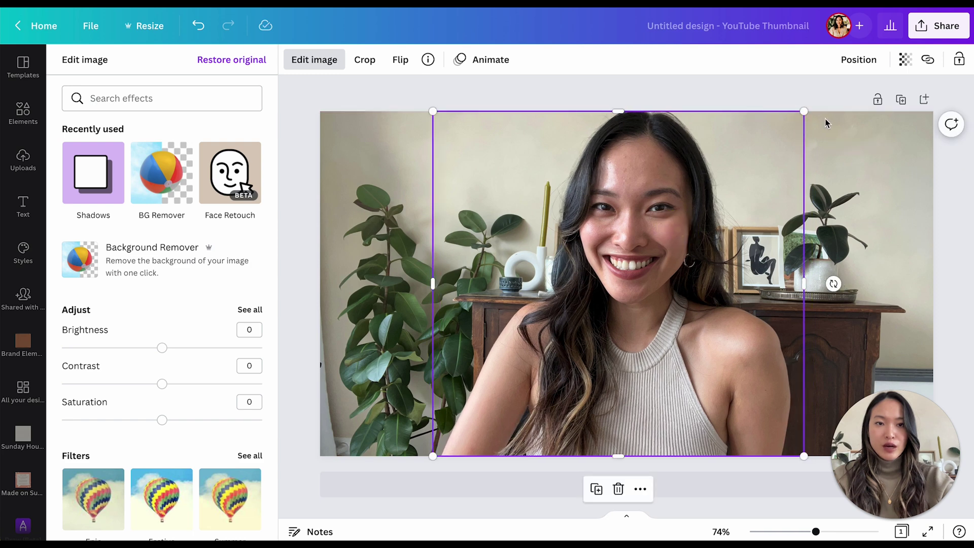
drag(808, 114, 809, 107)
drag(664, 319, 660, 314)
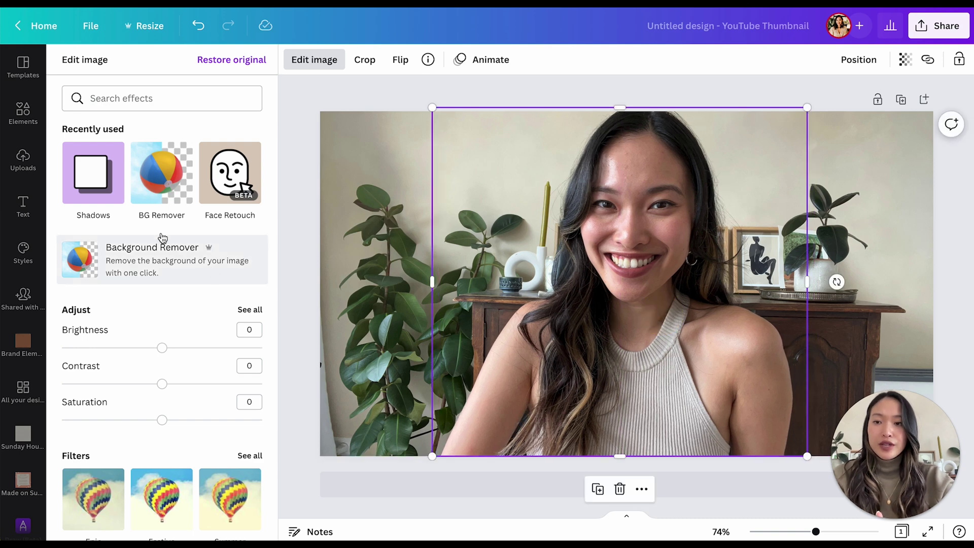
Step: Add a Glow shadow to the cutout and set its colour to white
scroll(168, 227, down, 1)
scroll(168, 227, down, 10)
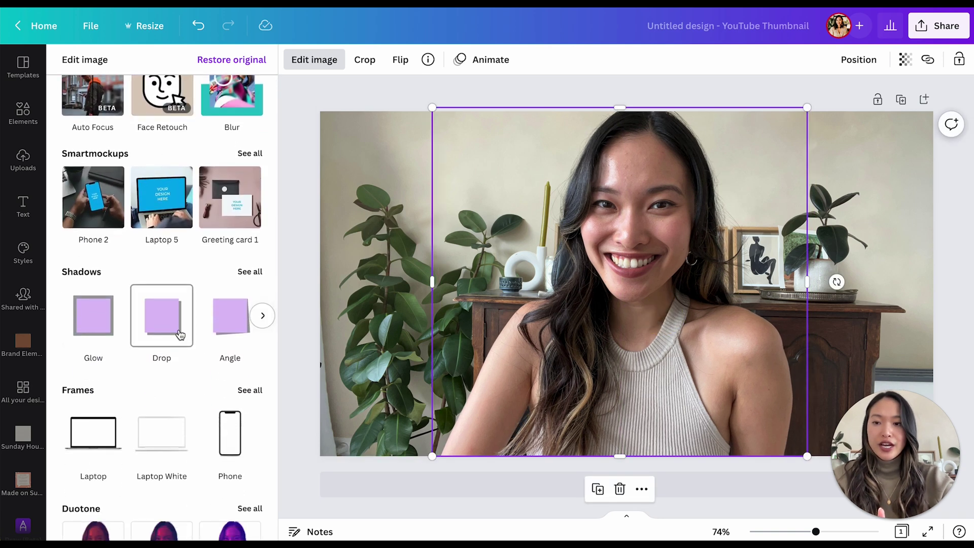
click(93, 332)
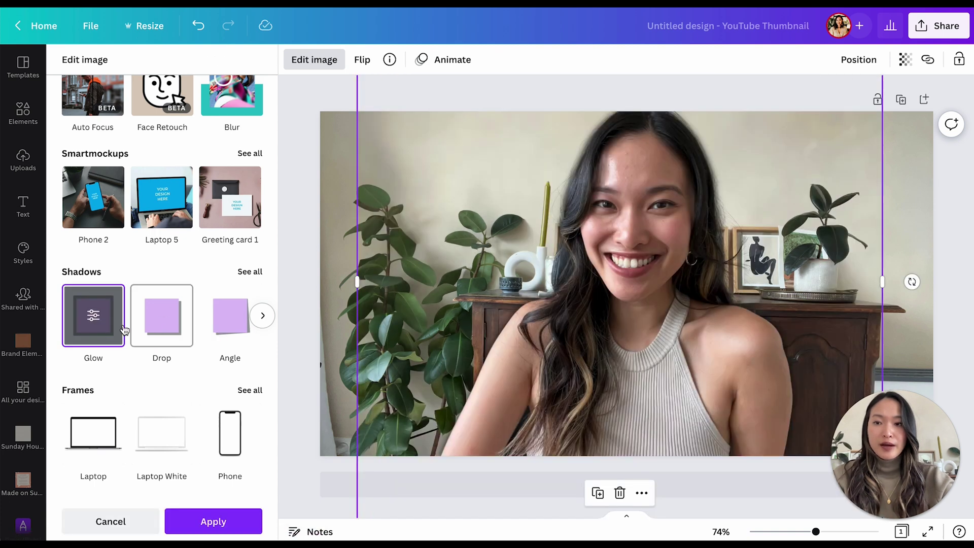
click(93, 315)
click(255, 233)
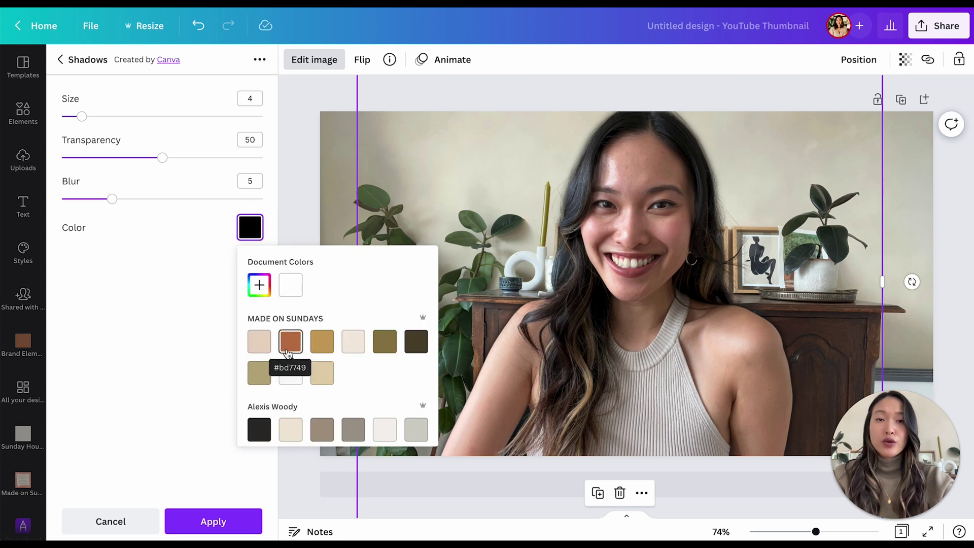
click(291, 292)
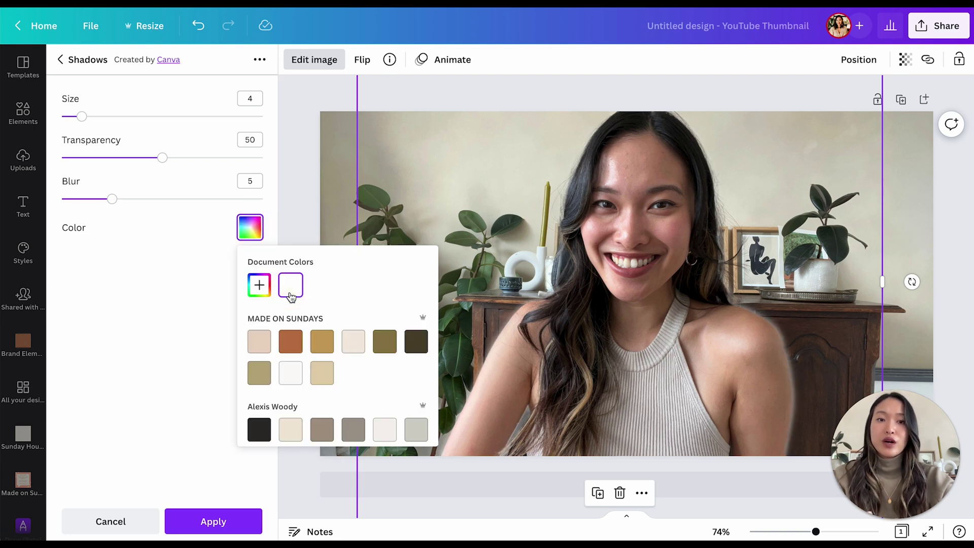
Step: Set the glow to size 18, transparency 100 and blur 2, then apply it
drag(84, 120, 152, 117)
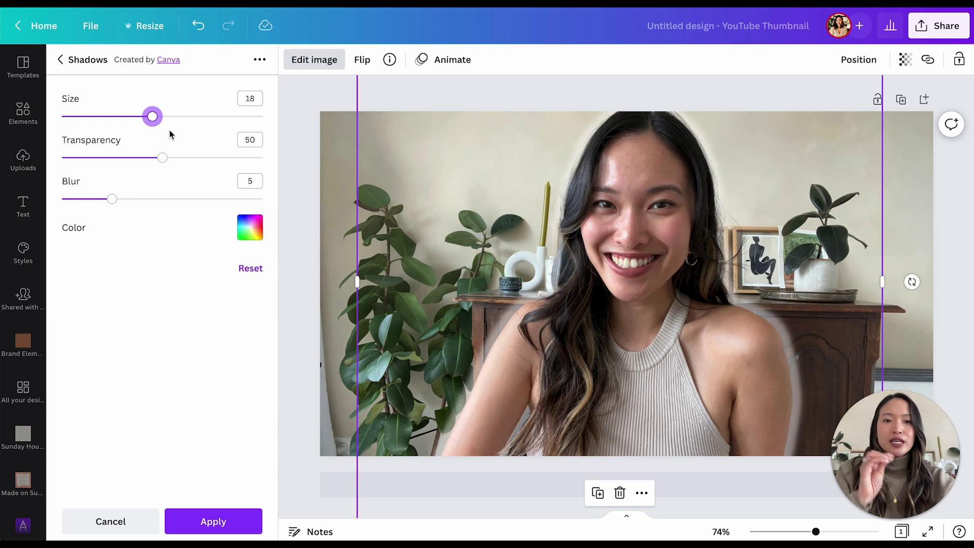
drag(162, 158, 267, 163)
drag(111, 199, 54, 201)
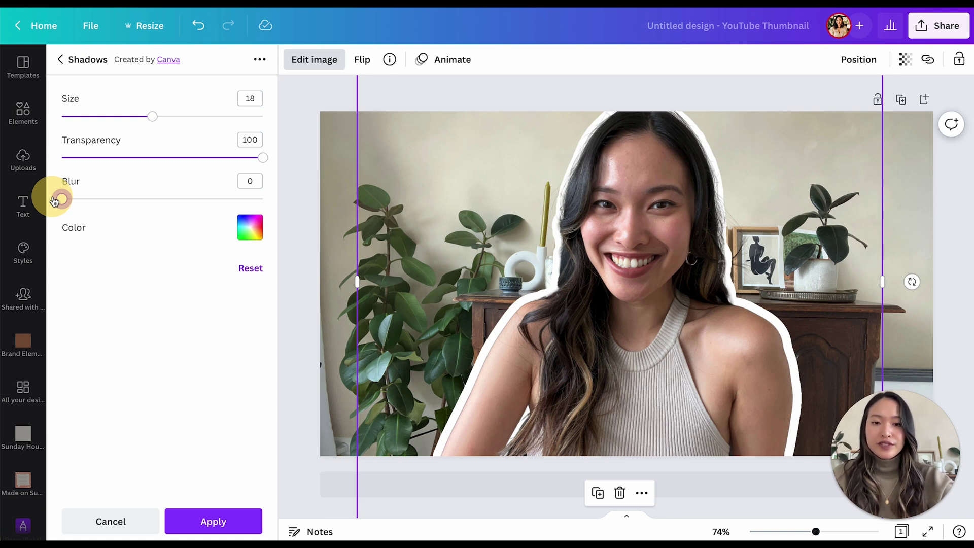
drag(54, 202, 82, 200)
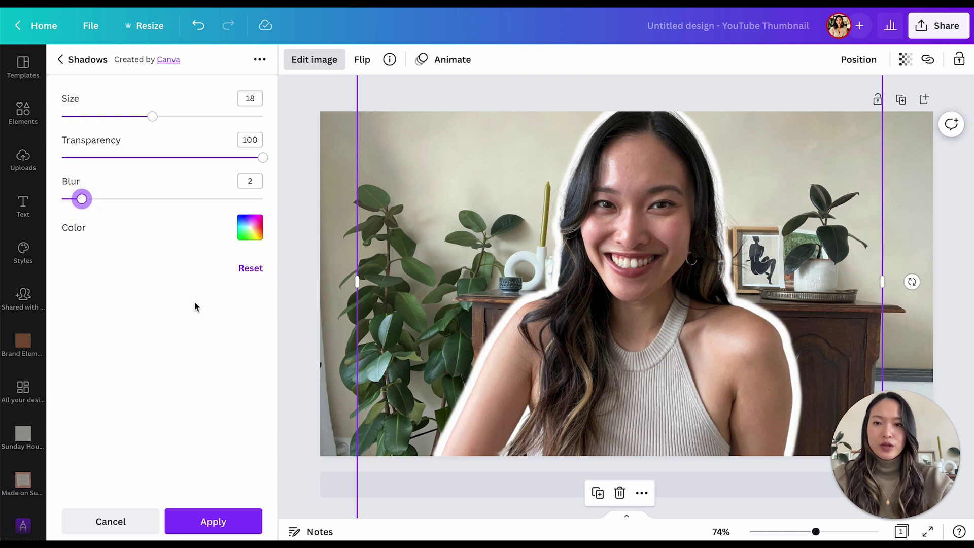
click(202, 327)
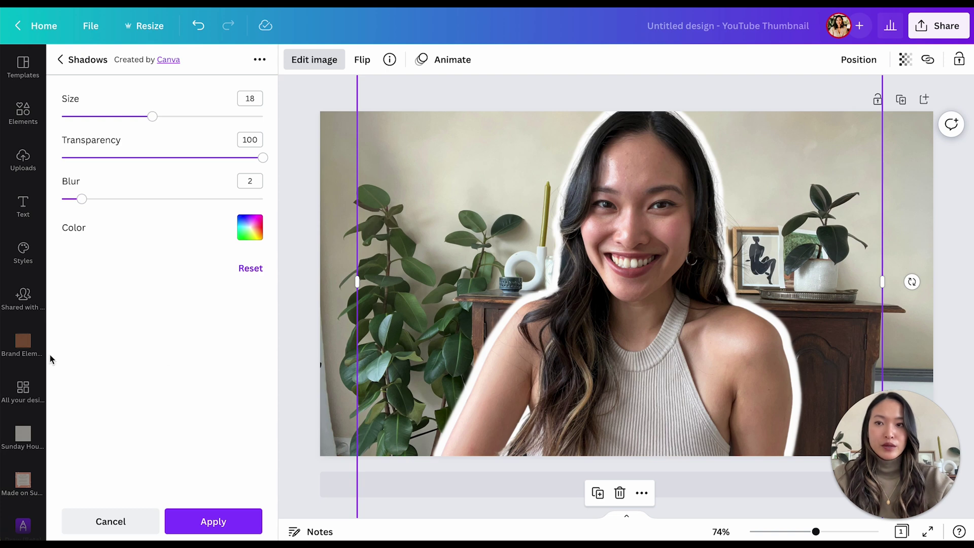
click(215, 519)
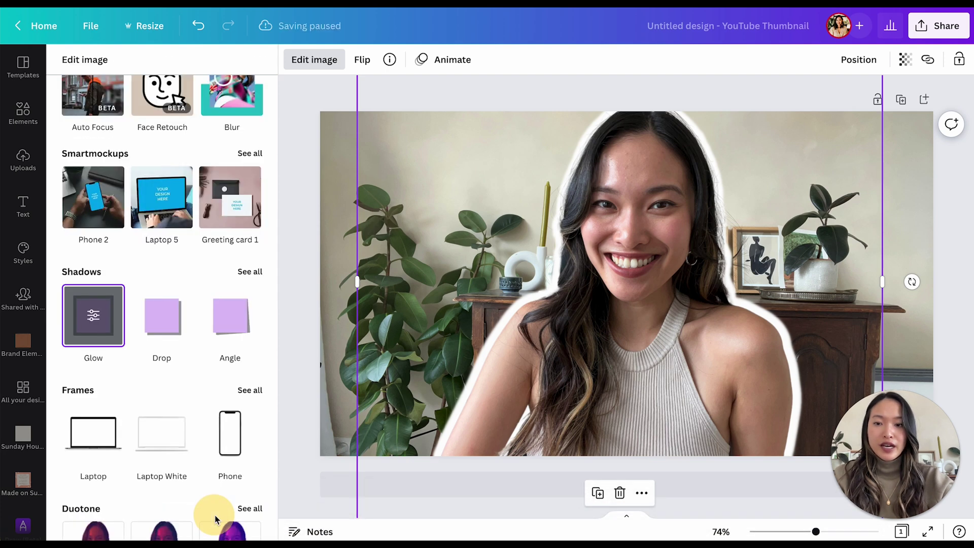
Step: Download the deselected design through Share > Download as a 1,280 × 720 PNG
click(306, 251)
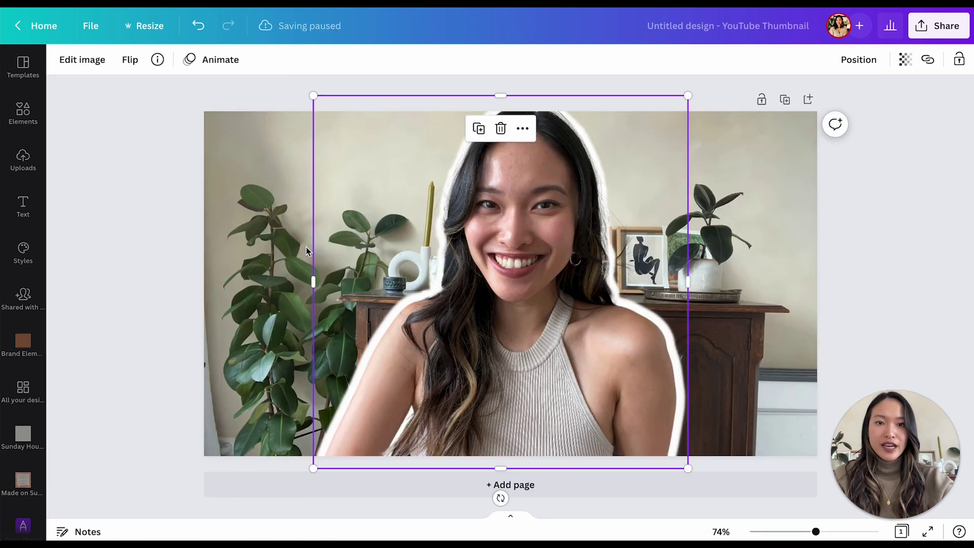
click(892, 272)
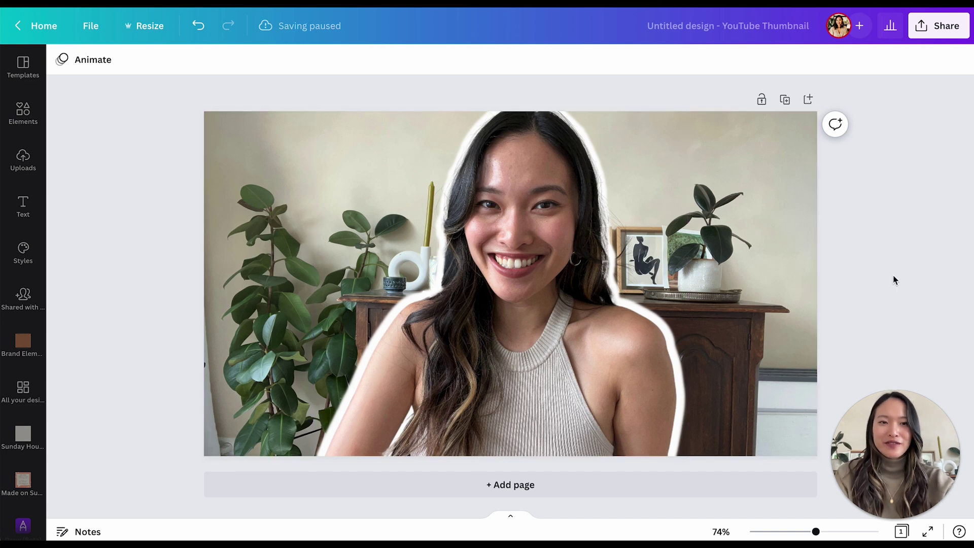
click(934, 28)
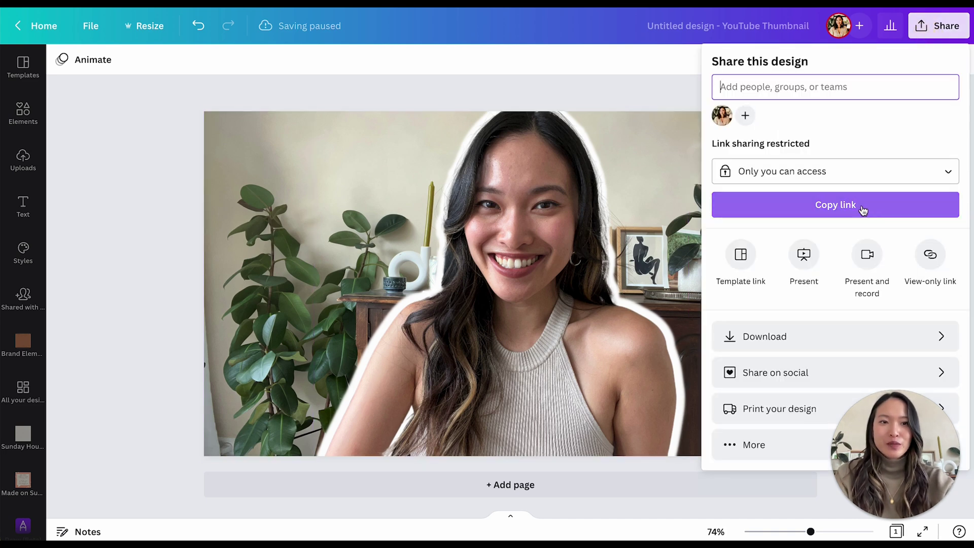
click(761, 338)
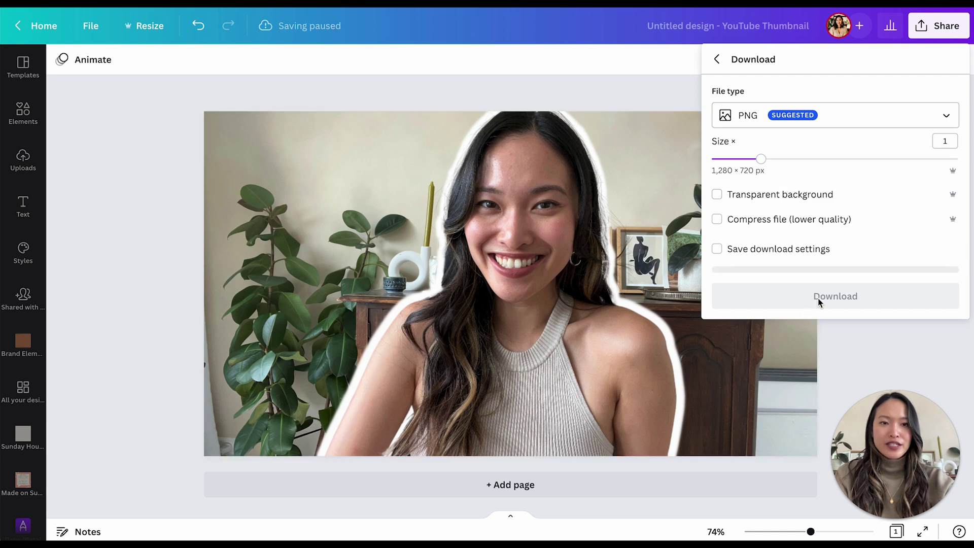
click(817, 122)
click(814, 190)
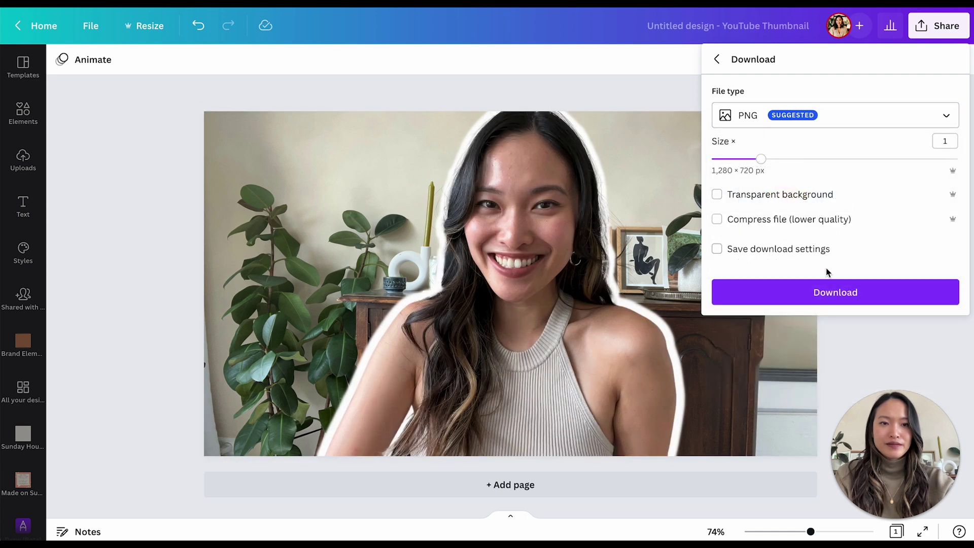
click(818, 292)
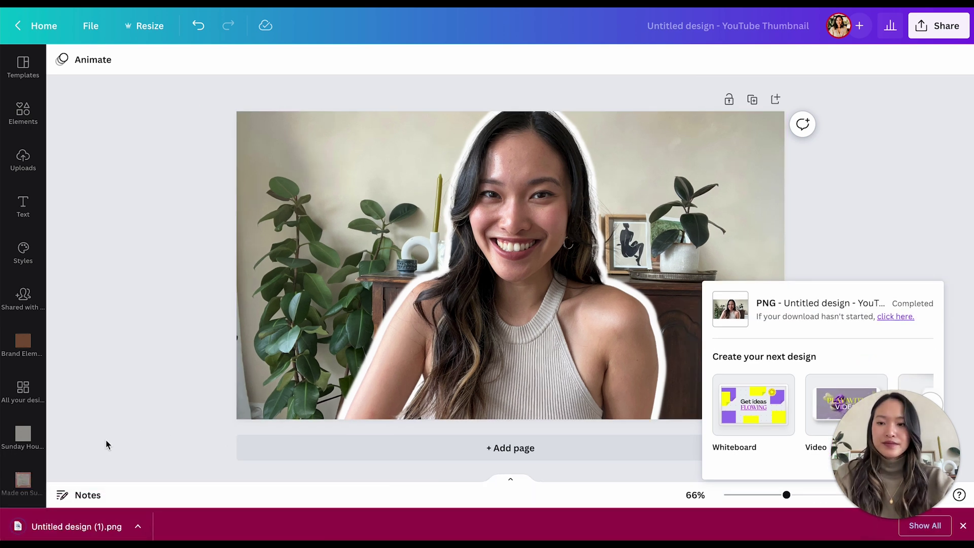
Step: Open Untitled design (1).png in Preview and recheck the cutout in Canva
click(23, 526)
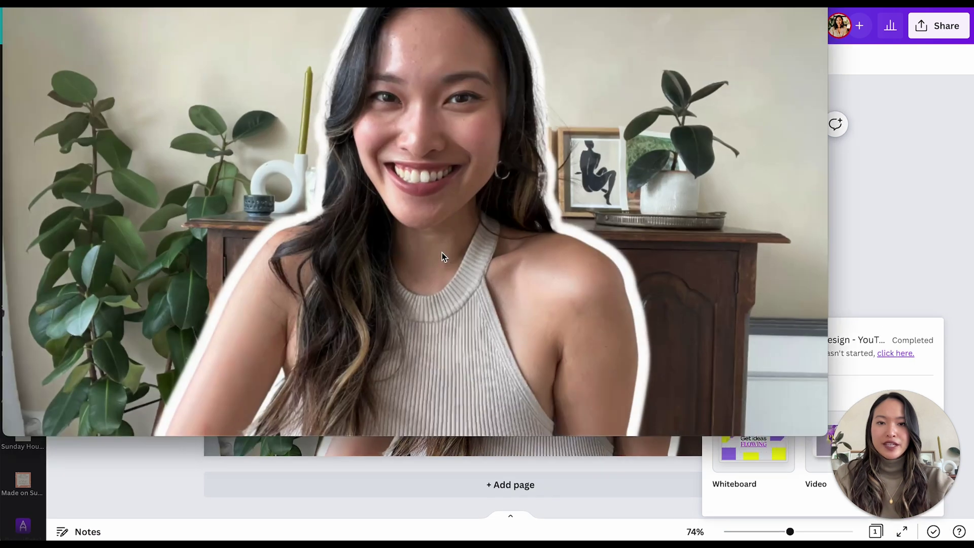
drag(363, 6, 395, 22)
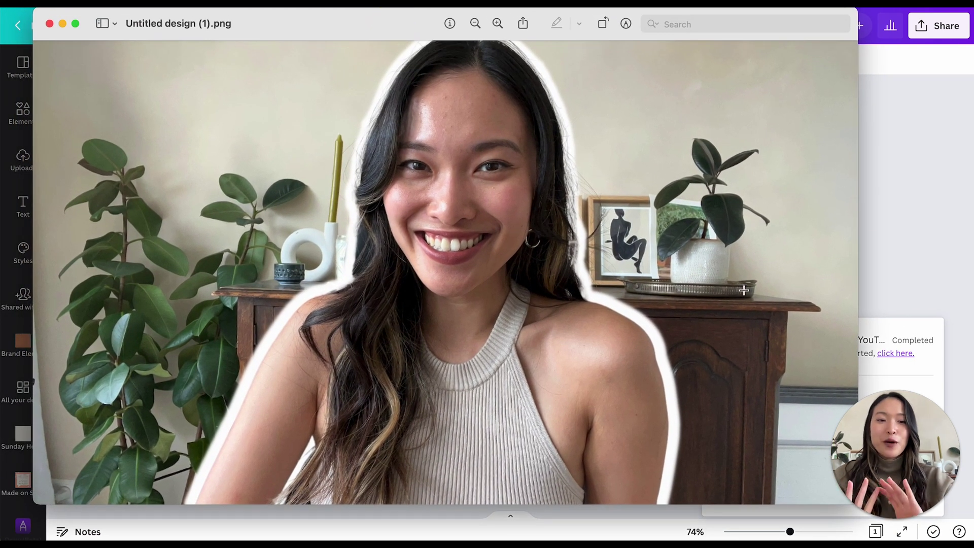
click(883, 235)
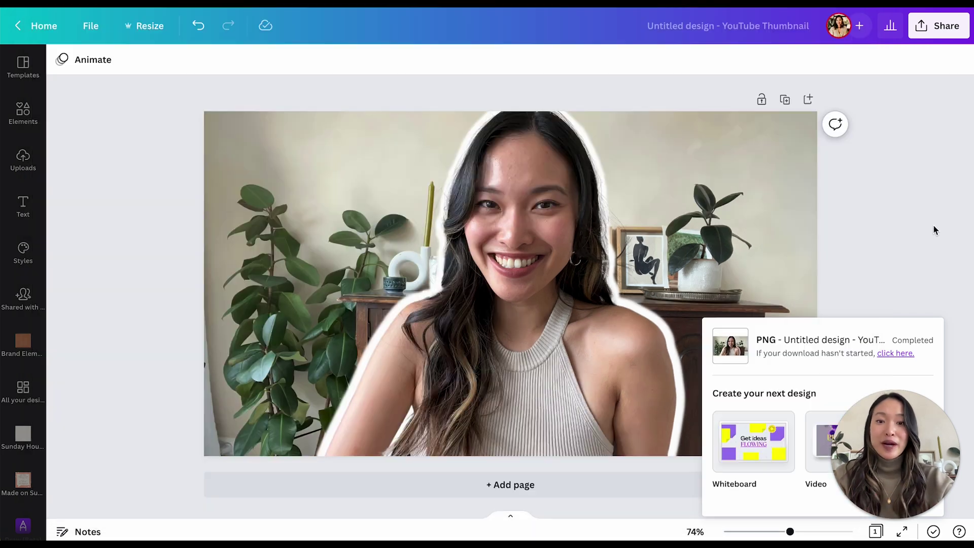
click(545, 274)
click(83, 60)
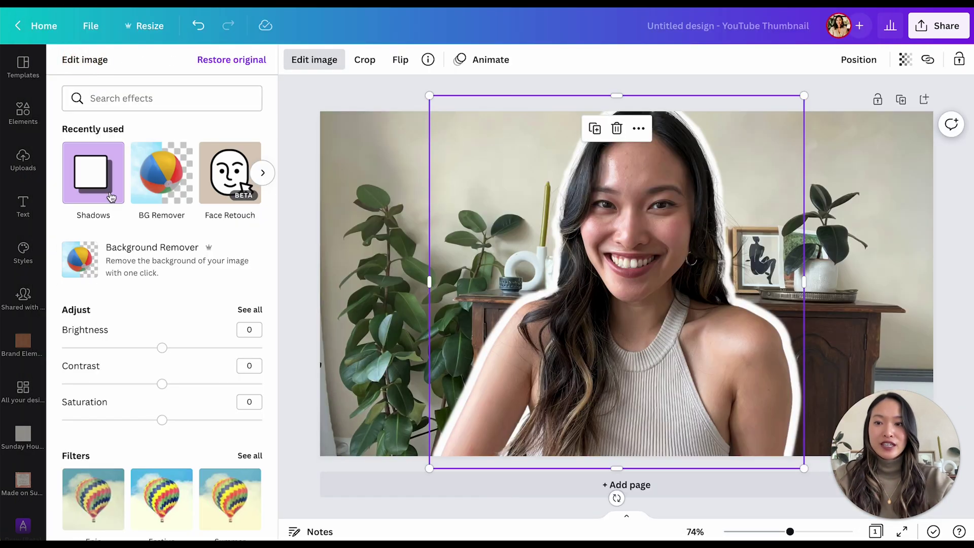
key(Escape)
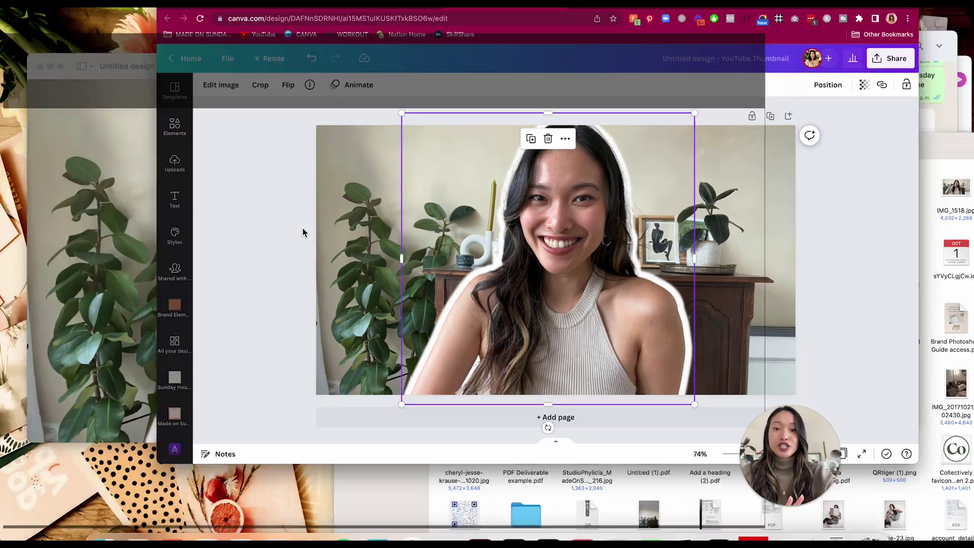
Step: Bring the Preview window back to the front using Mission Control
key(ctrl+Up)
click(217, 275)
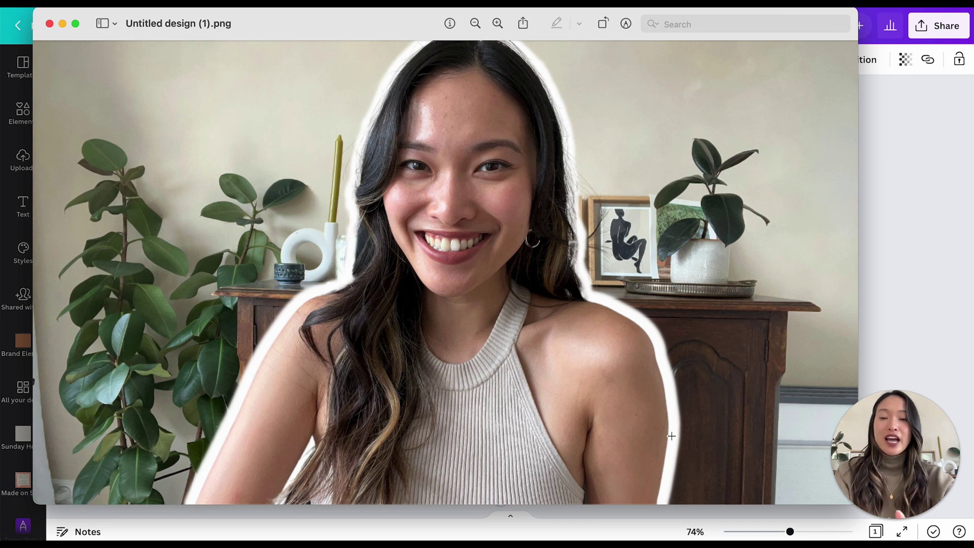
drag(384, 23, 404, 43)
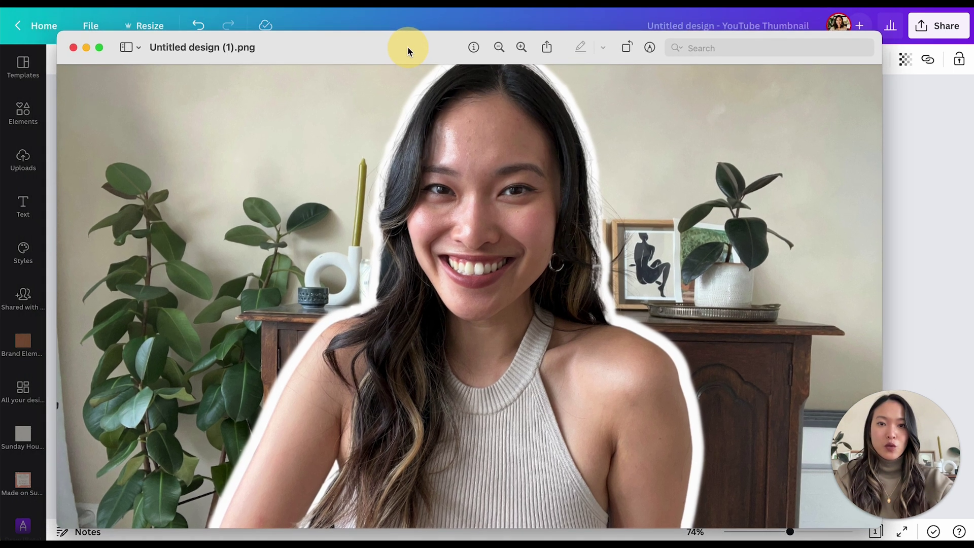